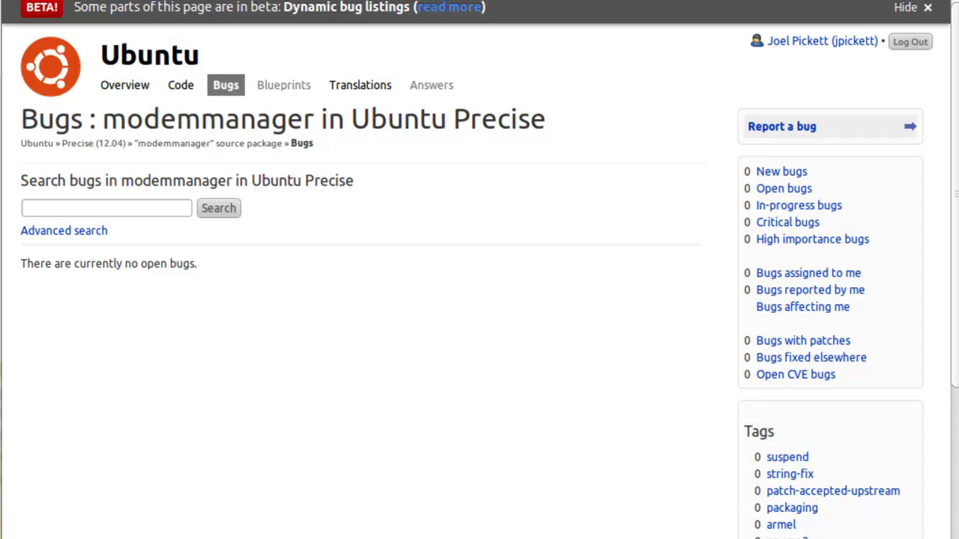
Step: Start a modemmanager bug with summary 'typo located in ../policy/org.freedesktop.modem-manager.policy.in.h:6'
click(794, 128)
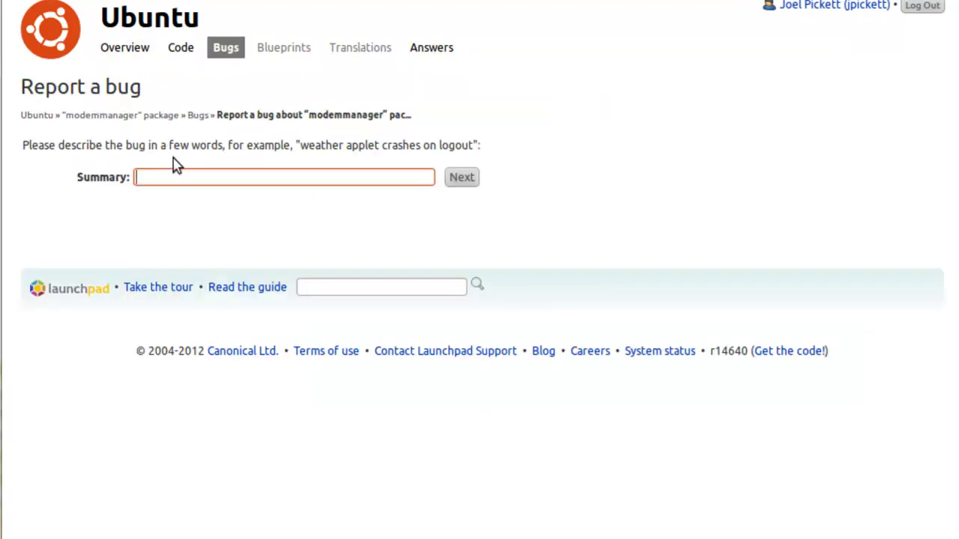
text(typo located in)
key(ctrl+Tab)
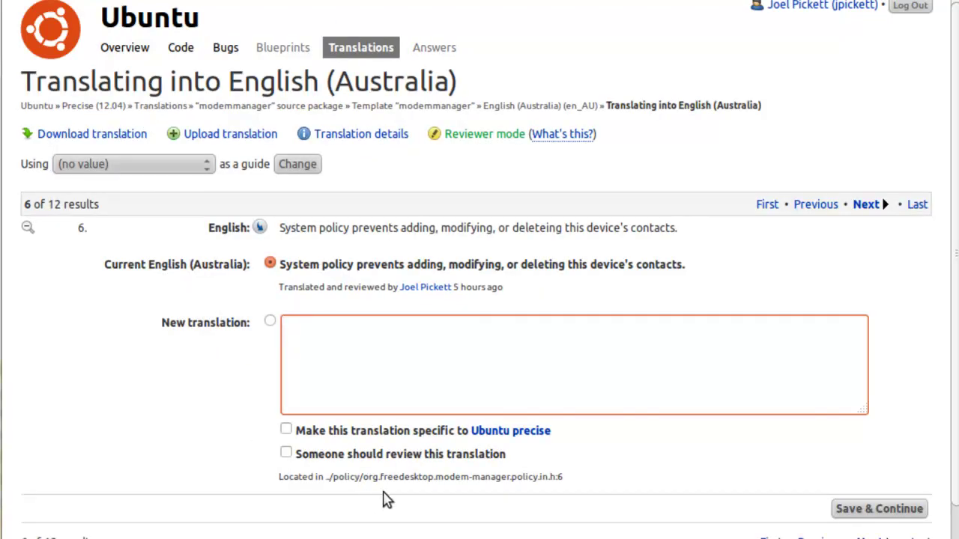
drag(568, 478, 326, 478)
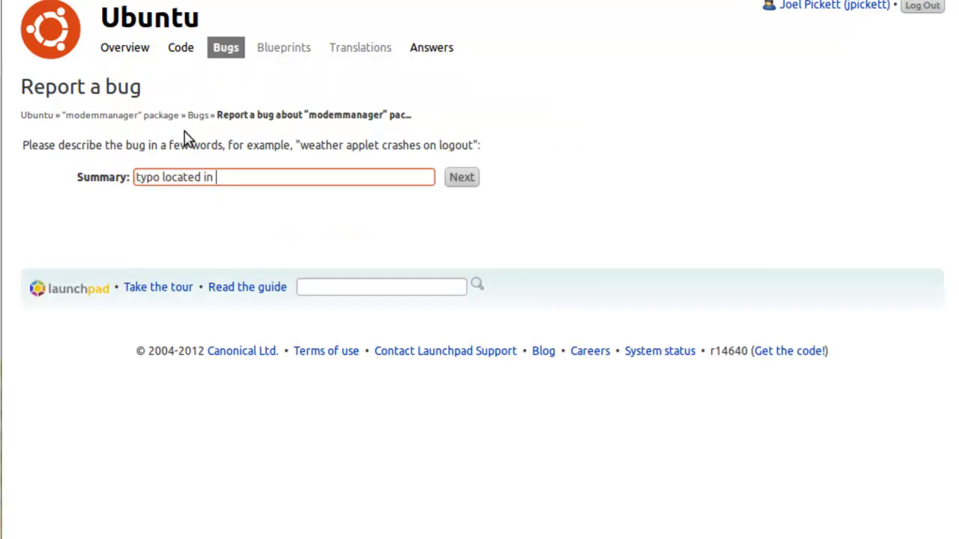
text(../policy/org.freedesktop.modem-manager.policy.in.h:6)
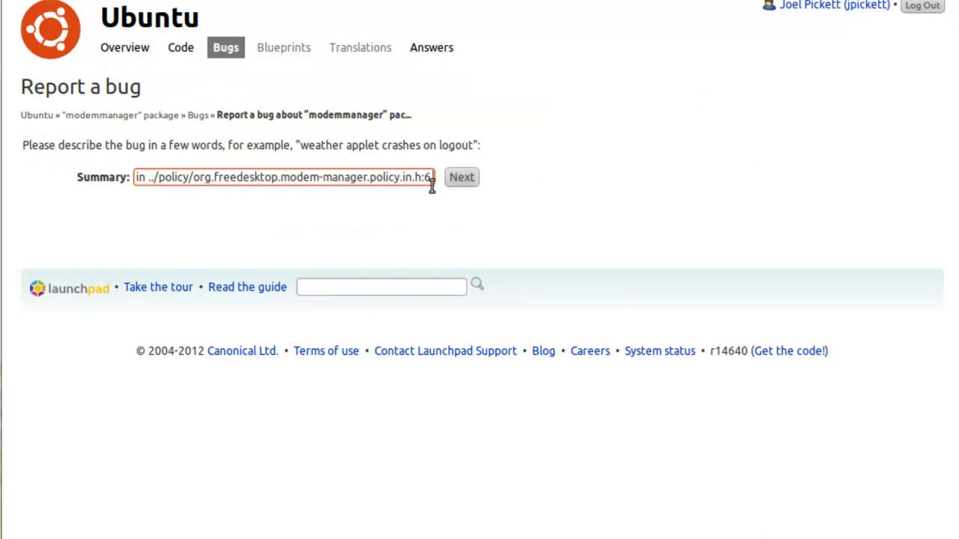
Step: Go to the full report form and write 'While translating into en_AU, I found this string:' in Further information
click(465, 178)
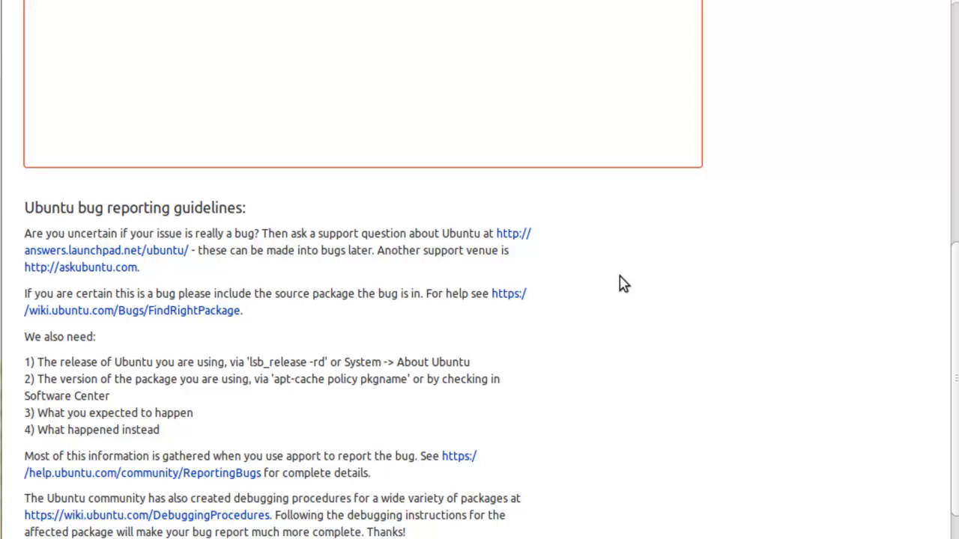
scroll(623, 282, up, 5)
scroll(379, 225, up, 1)
click(324, 216)
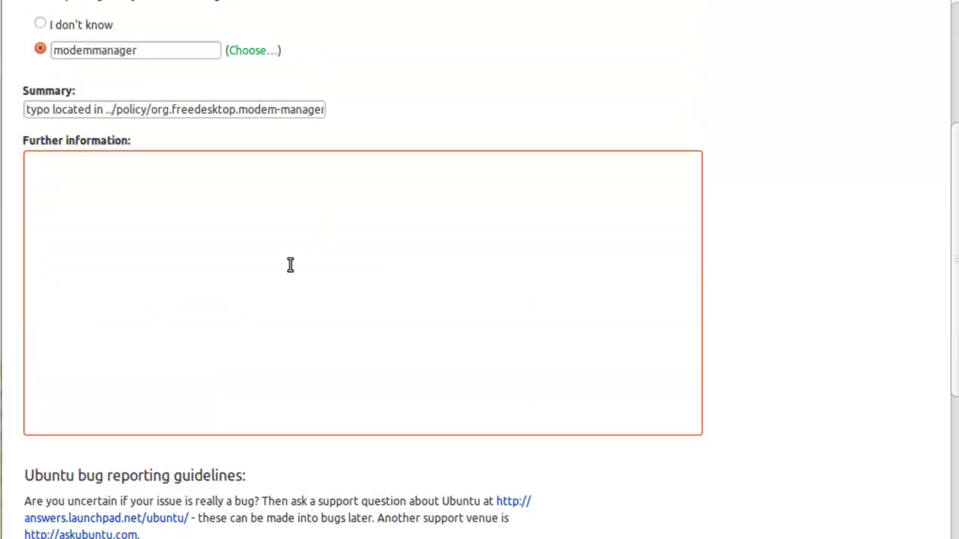
text(While trans)
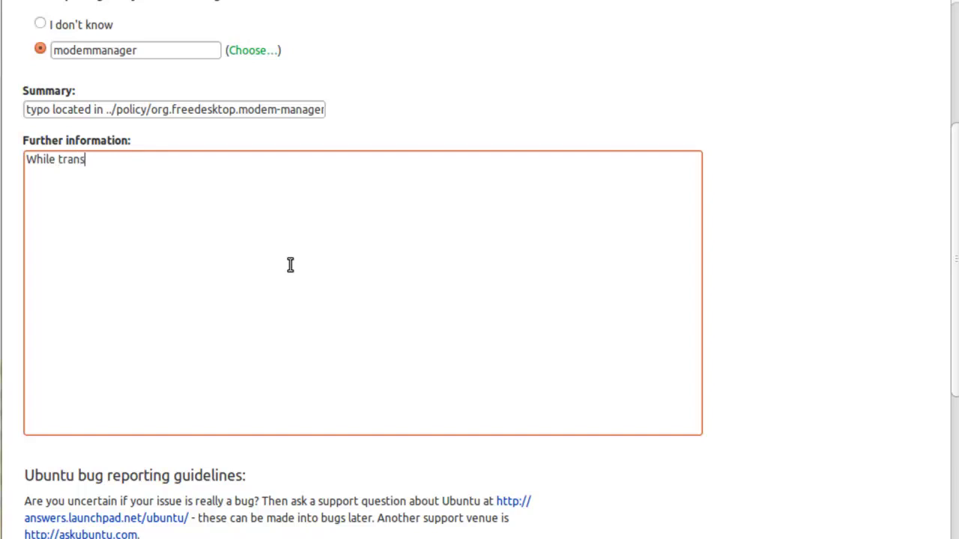
text(lating into en)
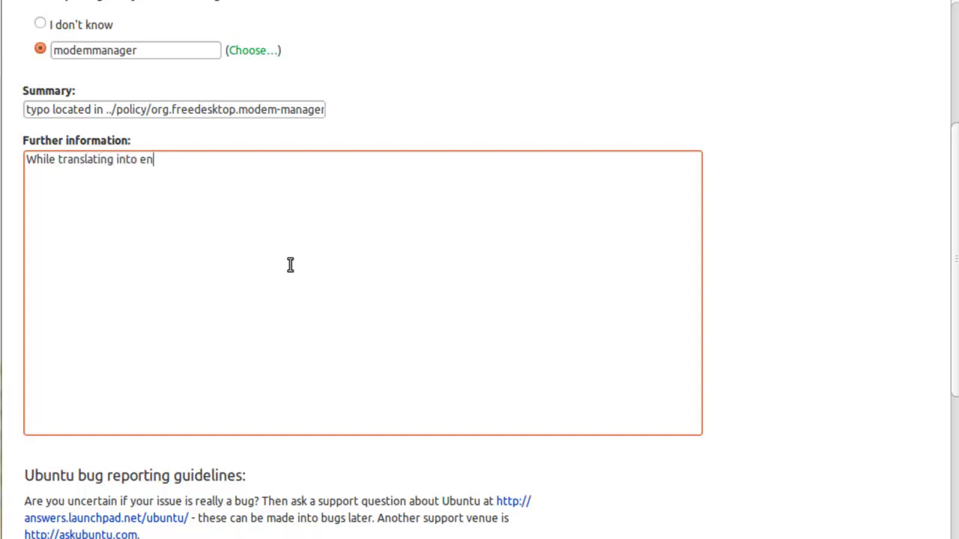
text(_AU)
key(BackSpace)
text(, I found this)
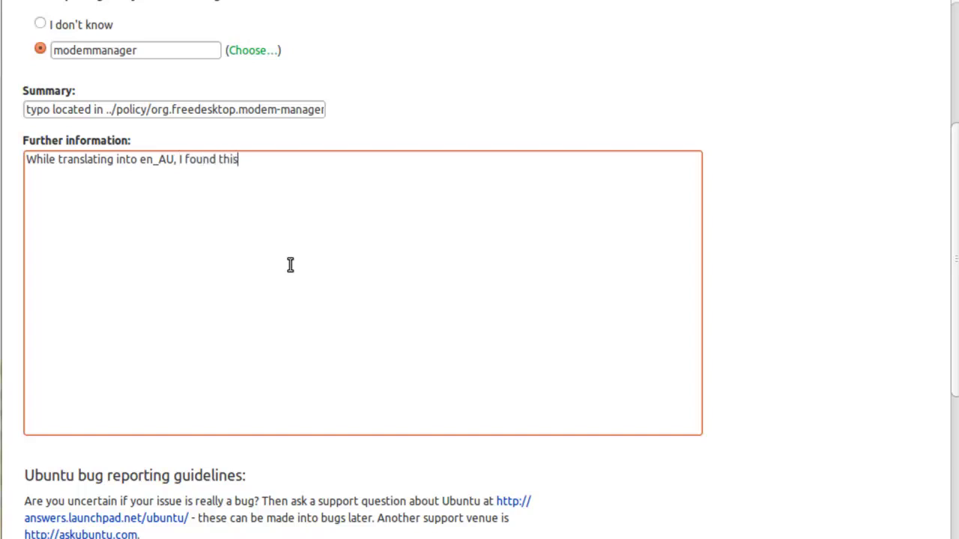
text( string:)
key(Return)
key(Return)
Step: Paste the misspelt English source sentence from the translation page into the description
key(alt+Tab)
drag(283, 223, 699, 237)
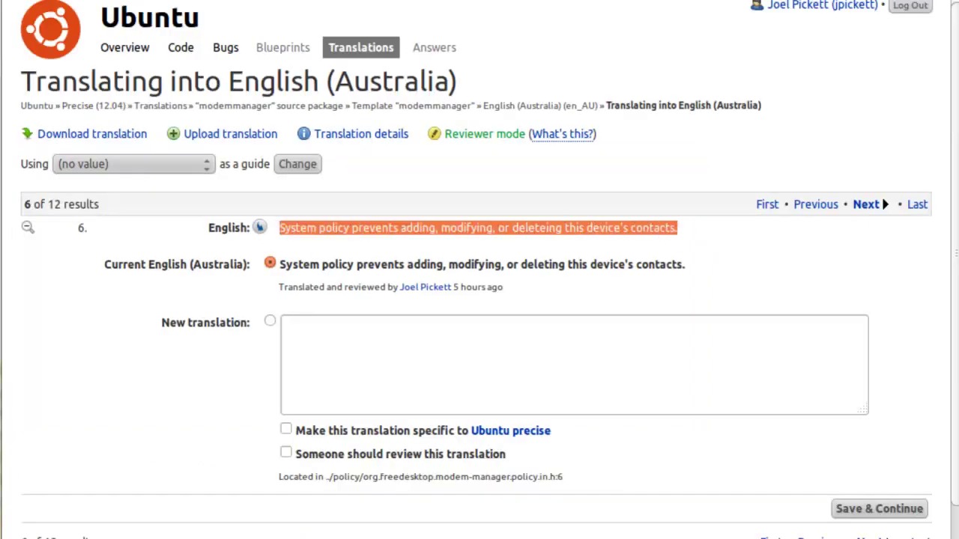
key(ctrl+c)
key(alt+Tab)
key(ctrl+v)
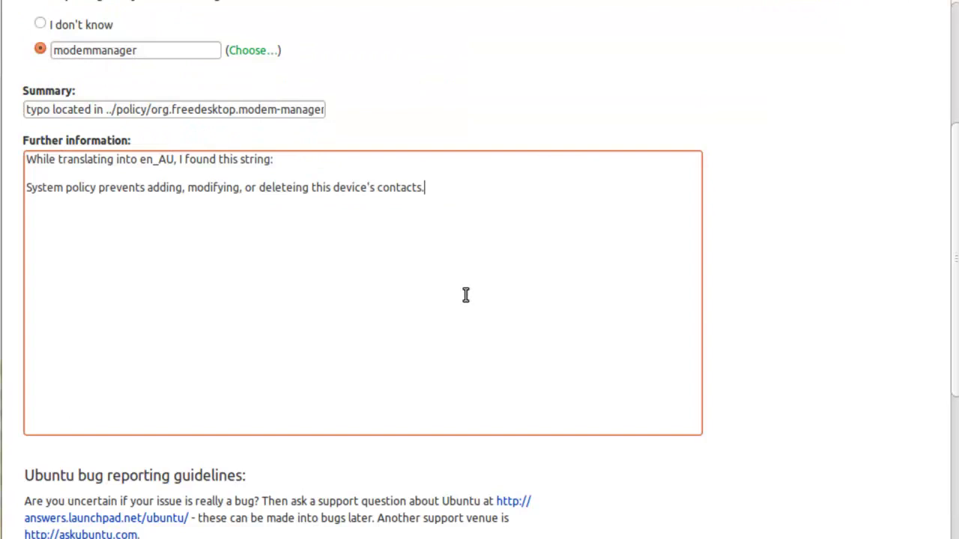
key(Return)
key(Return)
Step: Add the notes 'deleteing is mispelt.' and 'Should be deleting' on separate lines
text(deleteing is misplet)
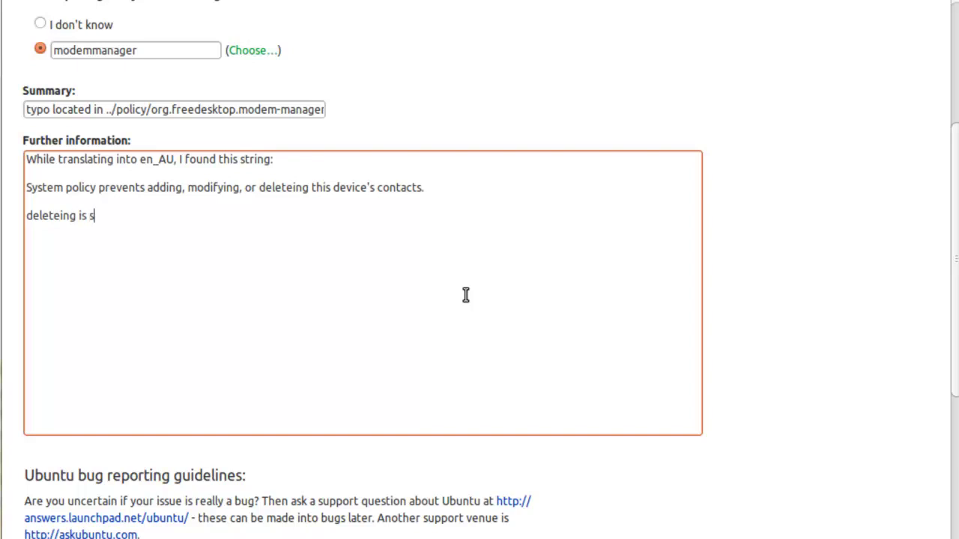
key(BackSpace)
key(BackSpace)
key(BackSpace)
text(elt)
key(BackSpace)
text(.)
key(Return)
key(Return)
key(Return)
text(sS)
key(BackSpace)
key(BackSpace)
text(Should be delet)
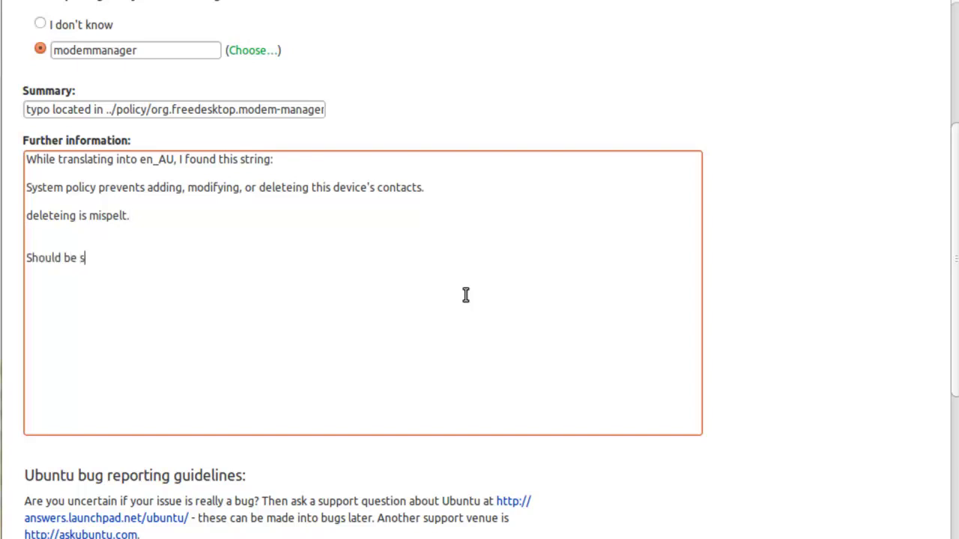
text(ing)
Step: Paste the ../policy/org.freedesktop.modem-manager.policy.in.h:6 file path below the correction note
key(ctrl+Tab)
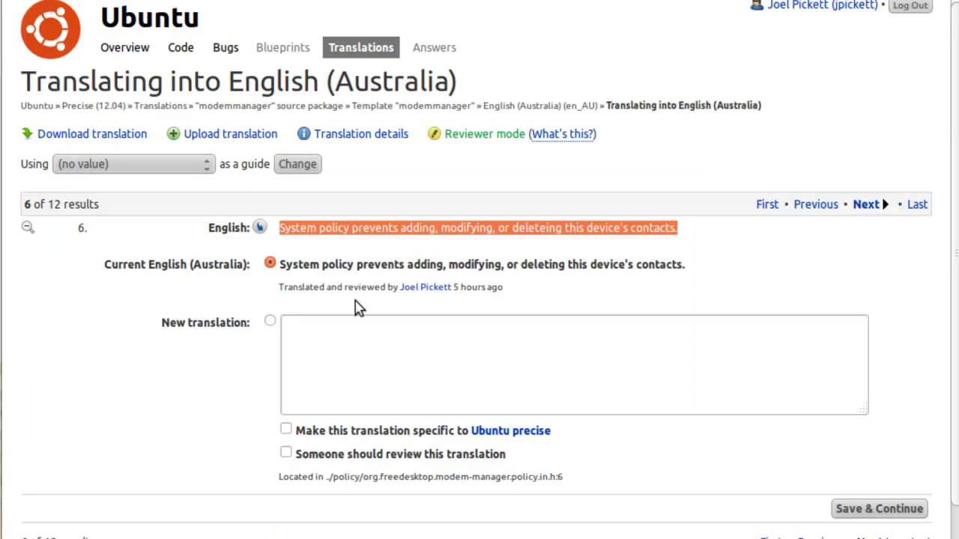
click(525, 267)
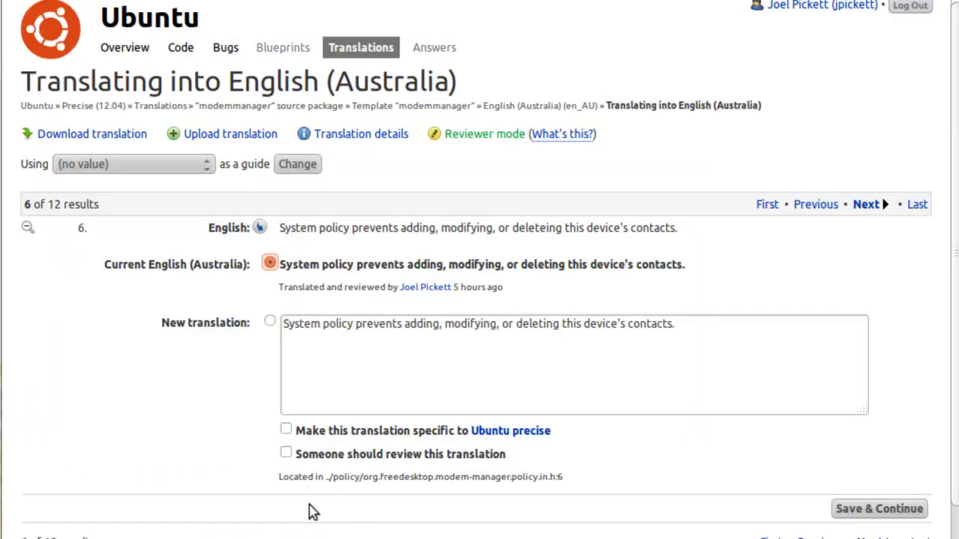
drag(324, 477, 645, 487)
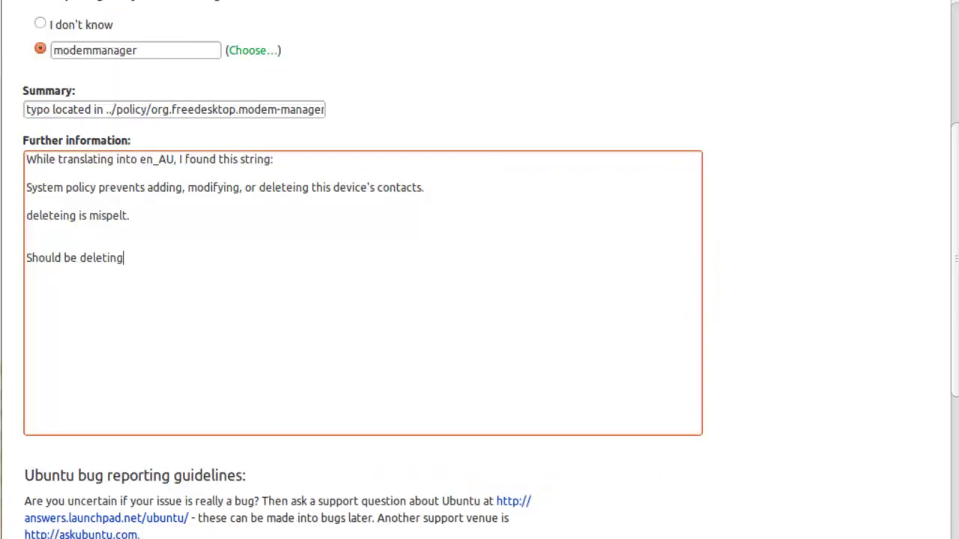
key(Return)
key(ctrl+v)
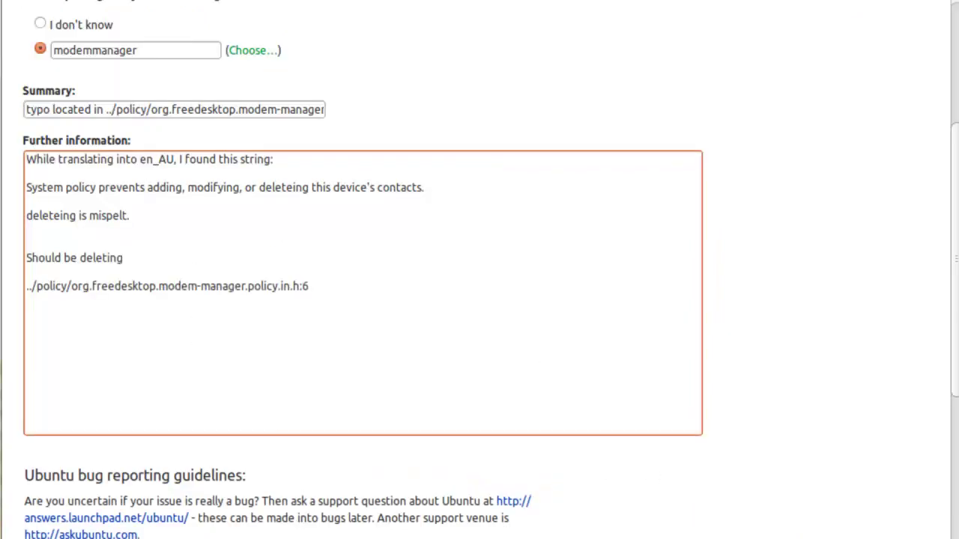
scroll(736, 244, down, 3)
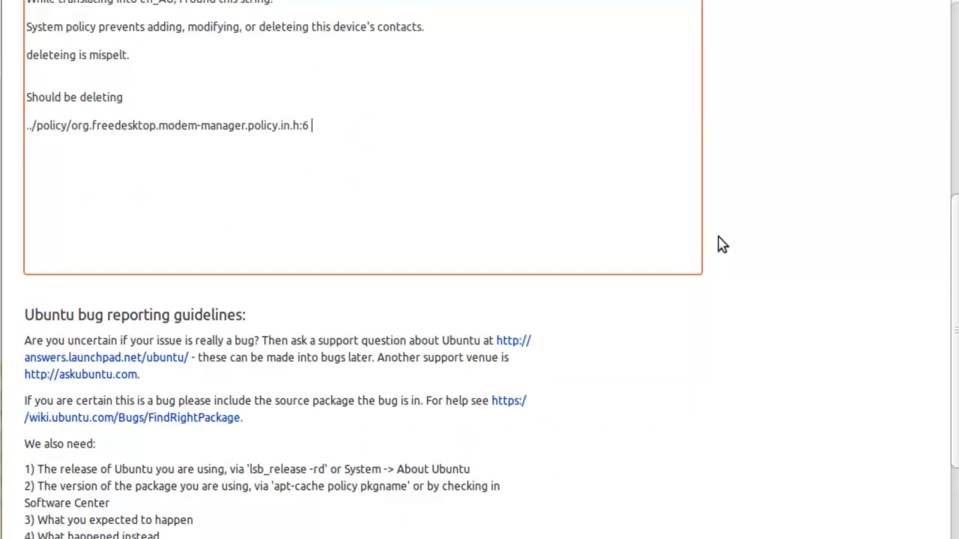
scroll(660, 244, up, 8)
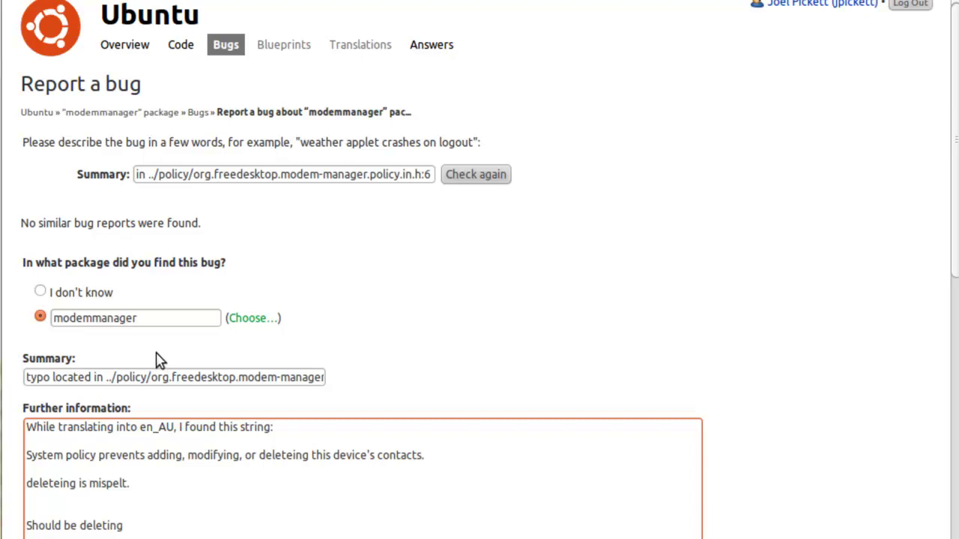
scroll(160, 360, down, 5)
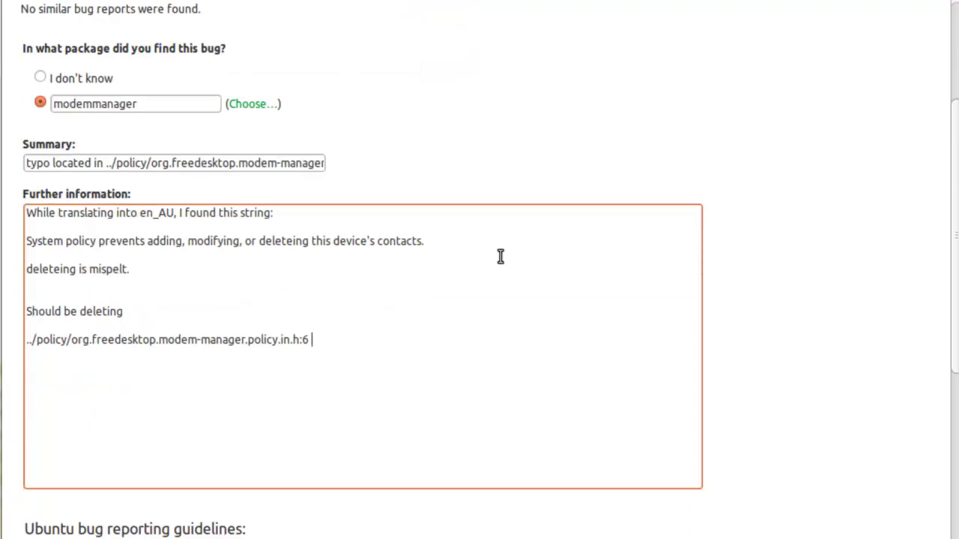
scroll(666, 319, down, 5)
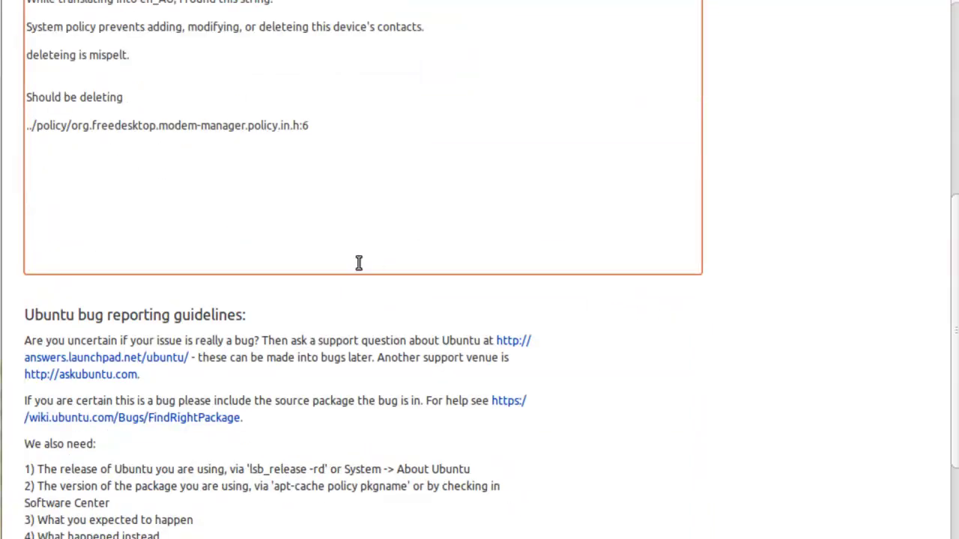
scroll(359, 262, down, 7)
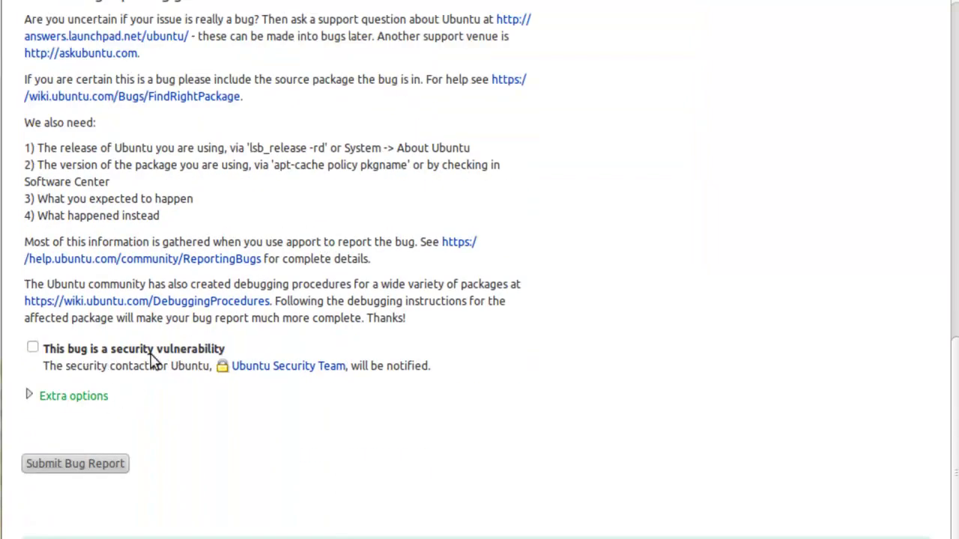
Step: Add the tag 'bitesize' under Extra options and submit the bug report
click(75, 397)
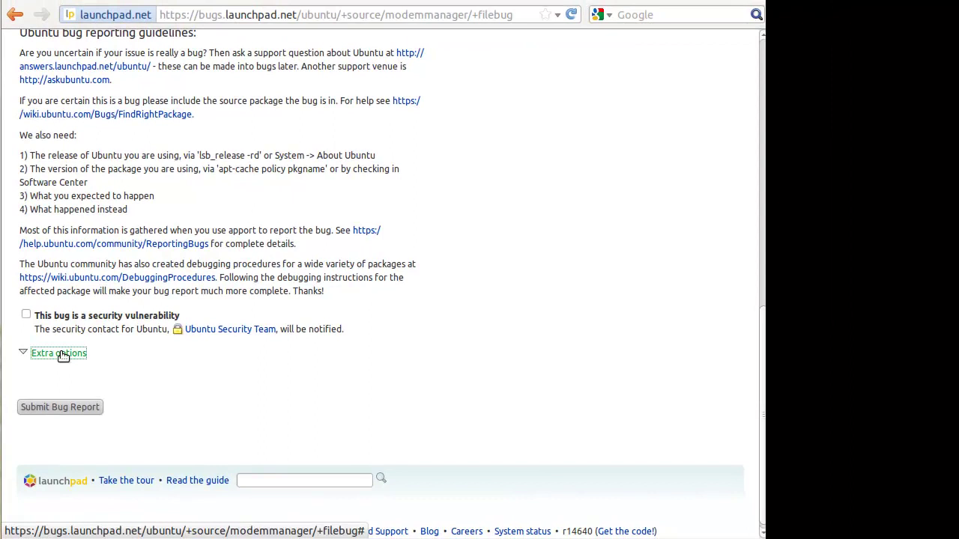
scroll(85, 352, down, 1)
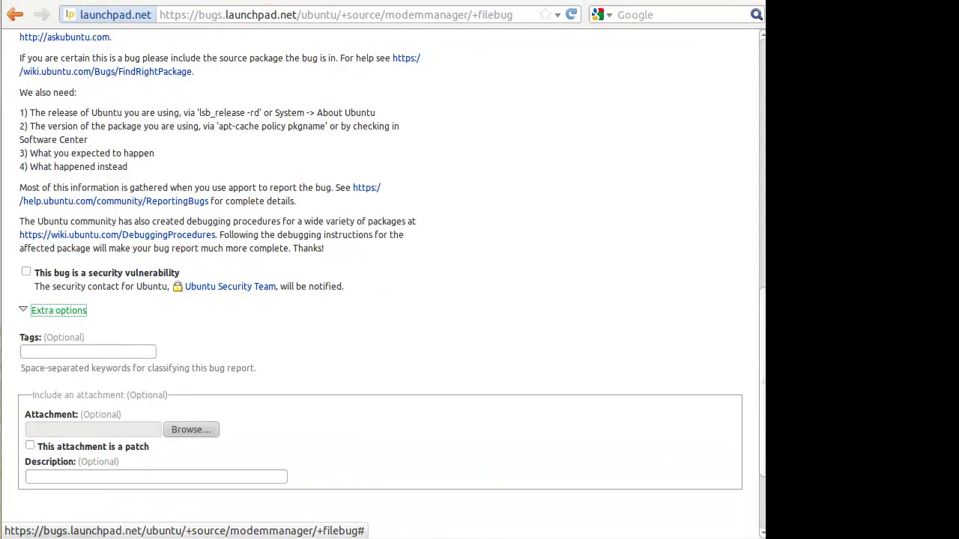
click(83, 349)
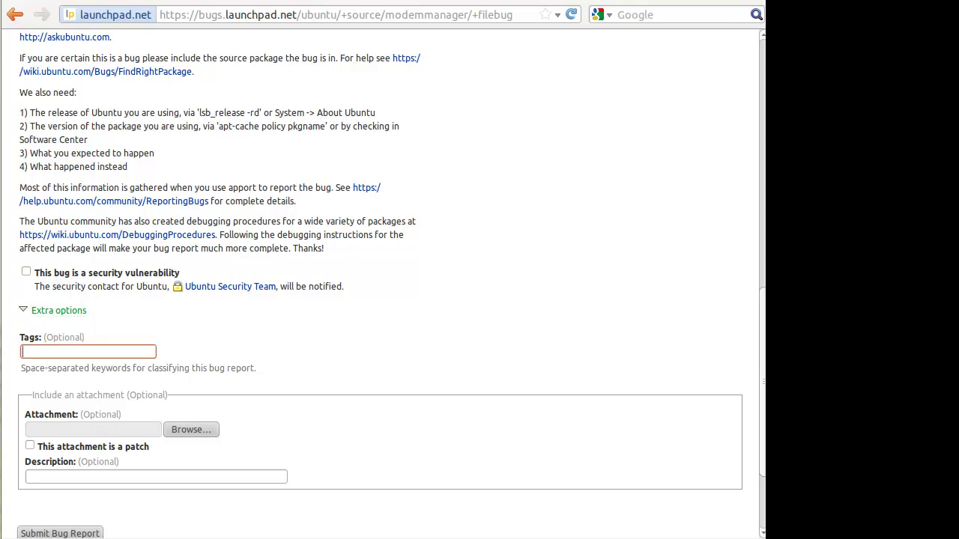
text(bitesiz3e)
key(BackSpace)
key(BackSpace)
text(e)
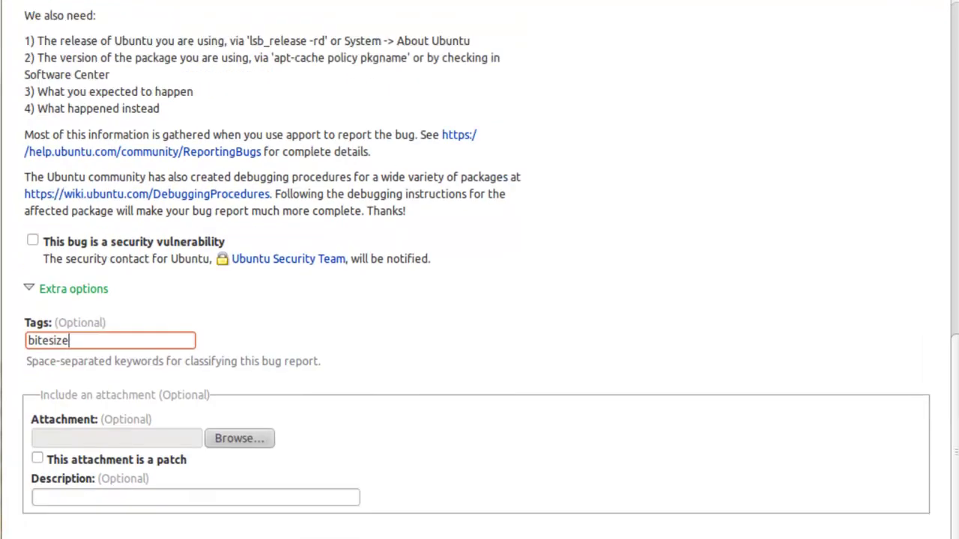
click(112, 461)
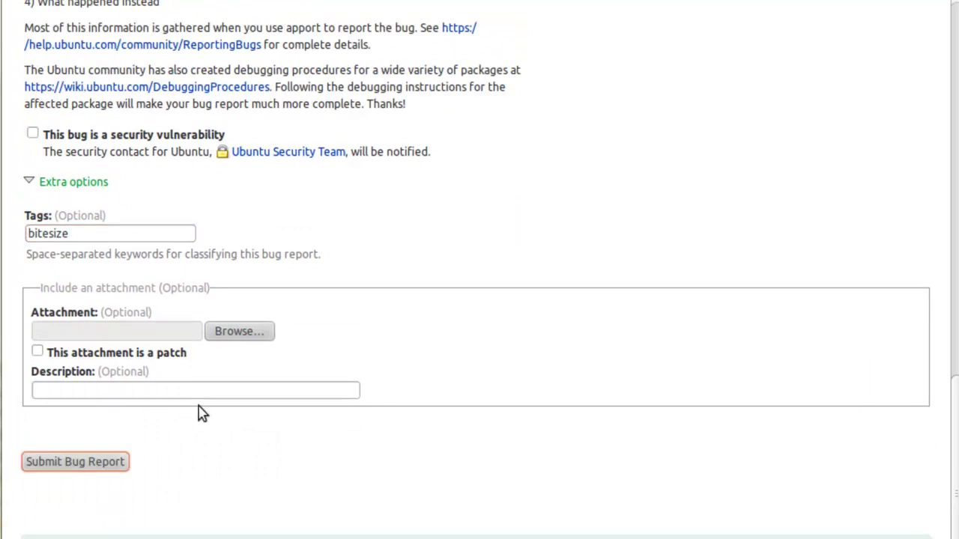